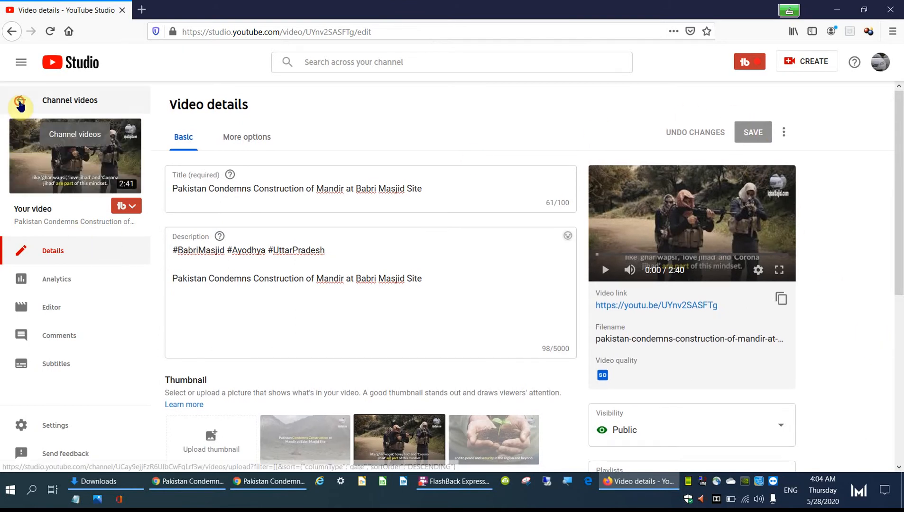
left_click(27, 120)
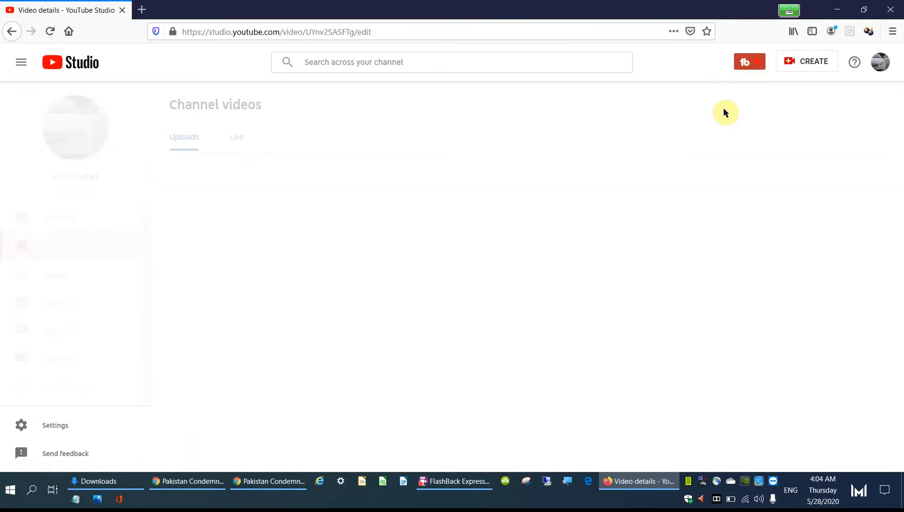
left_click(749, 64)
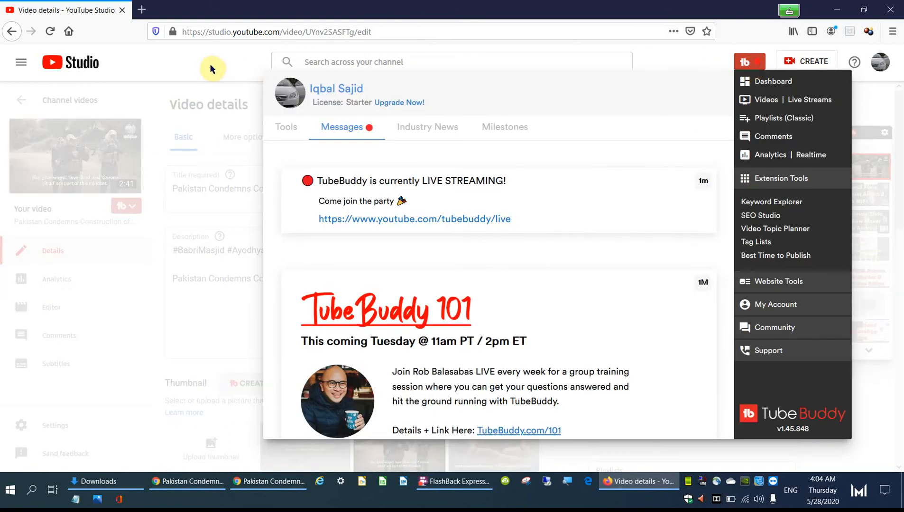
left_click(865, 83)
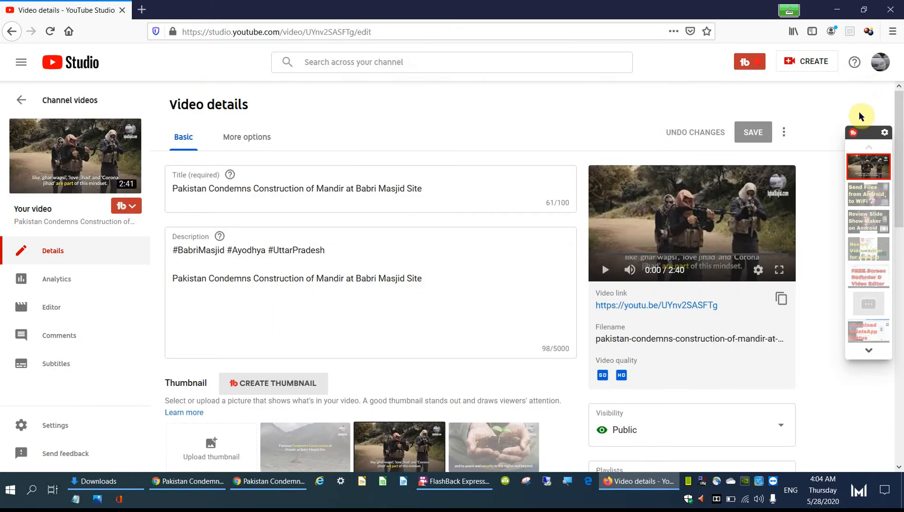
Start creating a thumbnail with a still frame from the video as its background, and mute the video
scroll(419, 139, "down", 1)
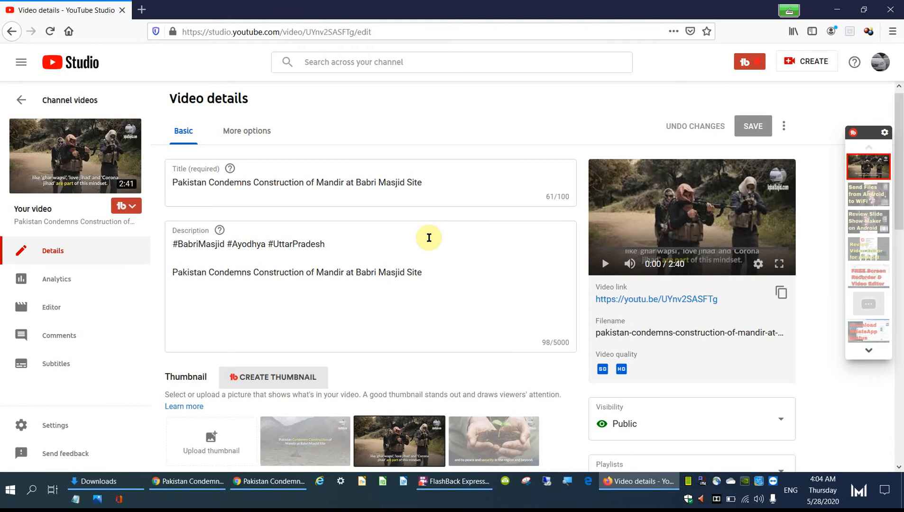
scroll(280, 322, "down", 2)
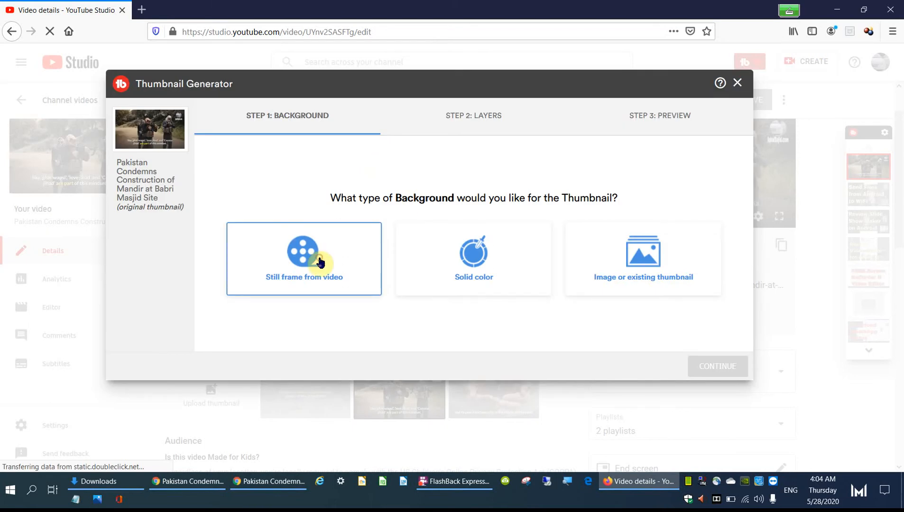
left_click(347, 236)
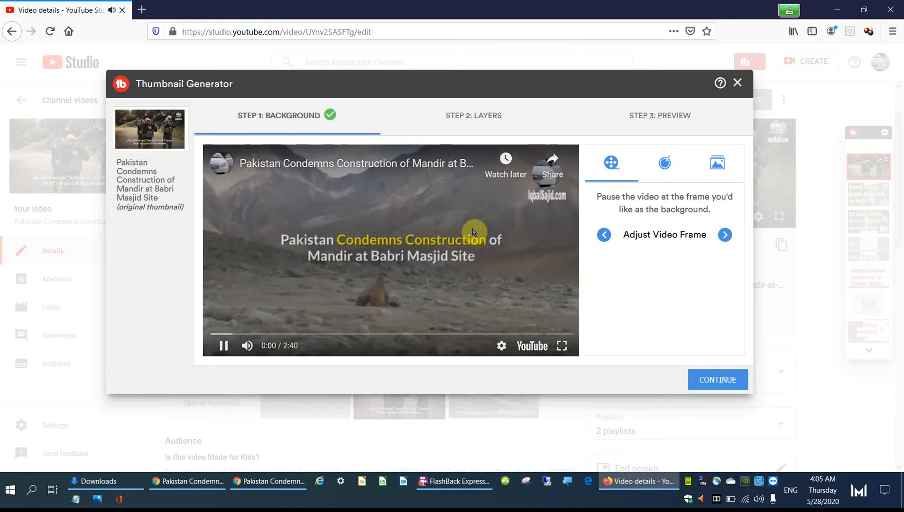
left_click(248, 347)
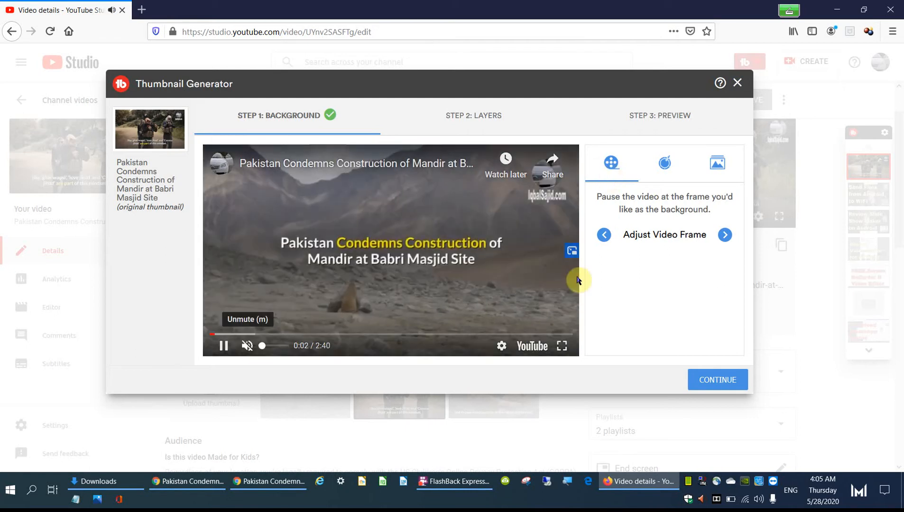
Look through the solid color and image background options, and return to the still video frame option
left_click(666, 167)
left_click(716, 166)
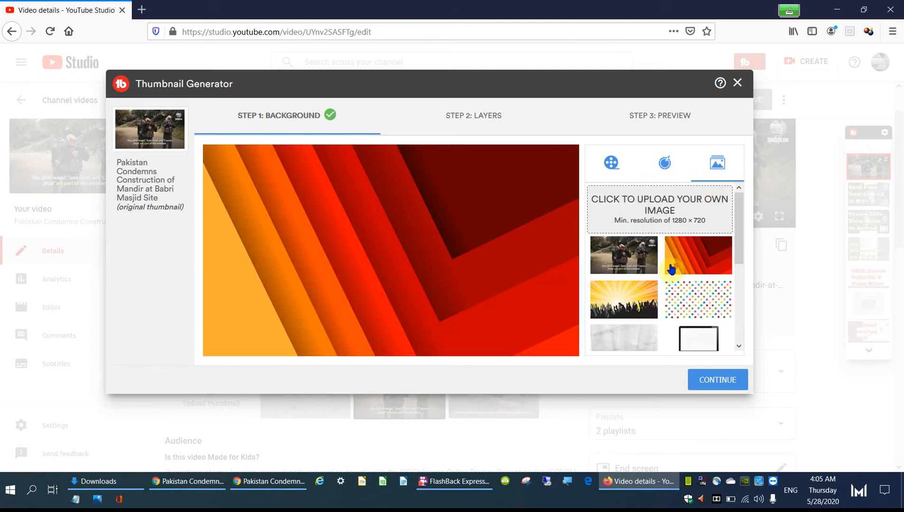
scroll(671, 268, "down", 3)
scroll(671, 266, "up", 3)
left_click(613, 166)
left_click(478, 252)
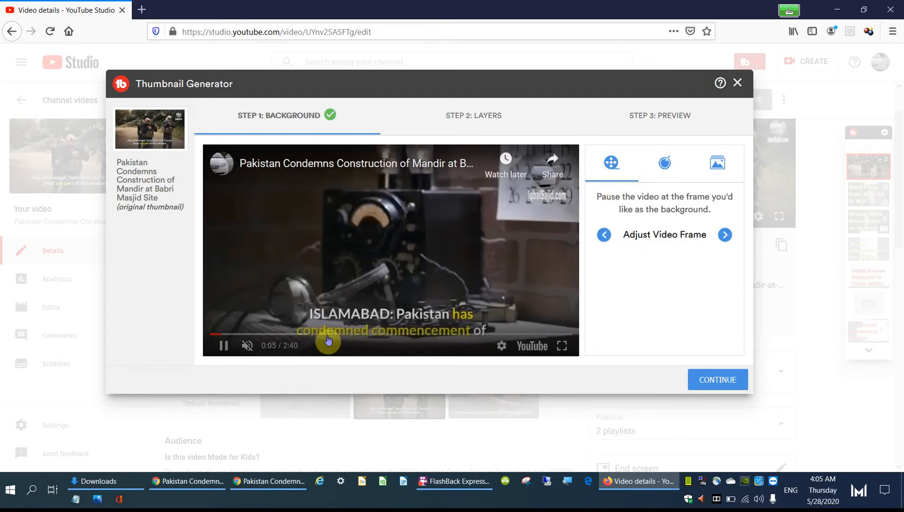
Set the video's playback speed to 2 and pause it on the mosque scene at 1:25
left_click(224, 341)
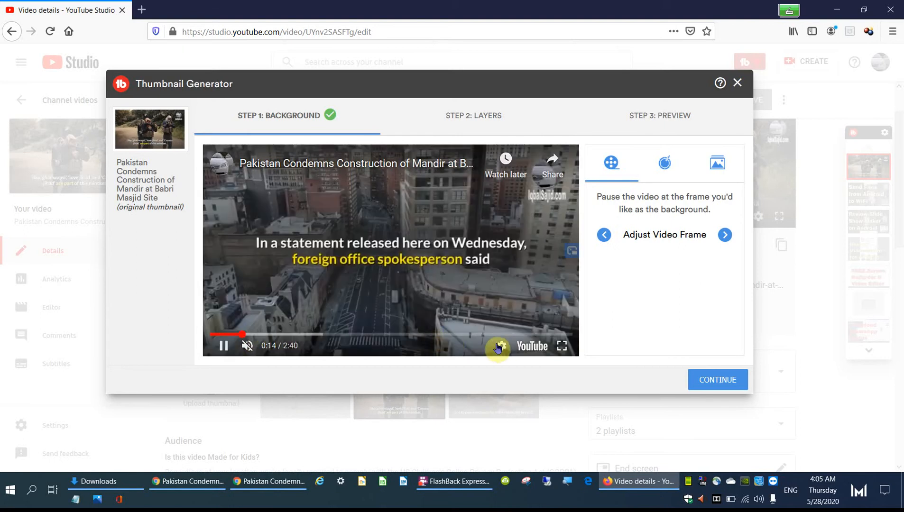
left_click(502, 348)
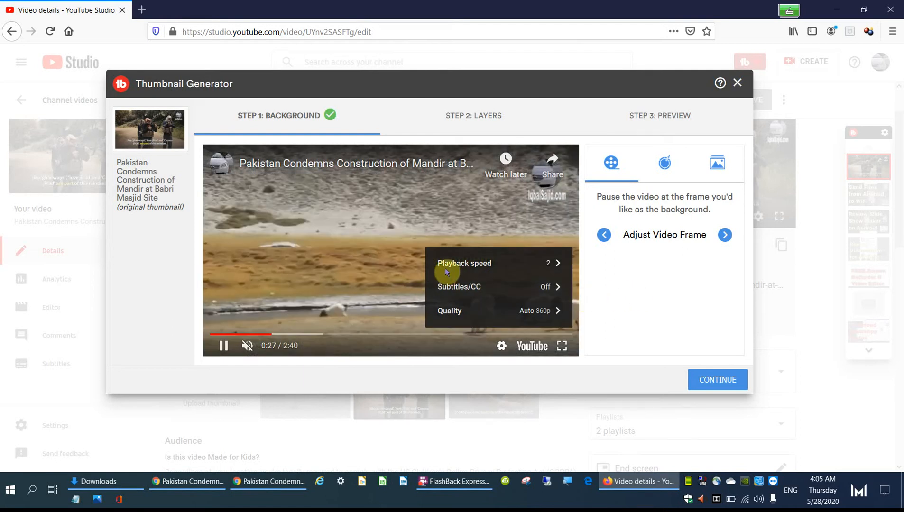
left_click(316, 335)
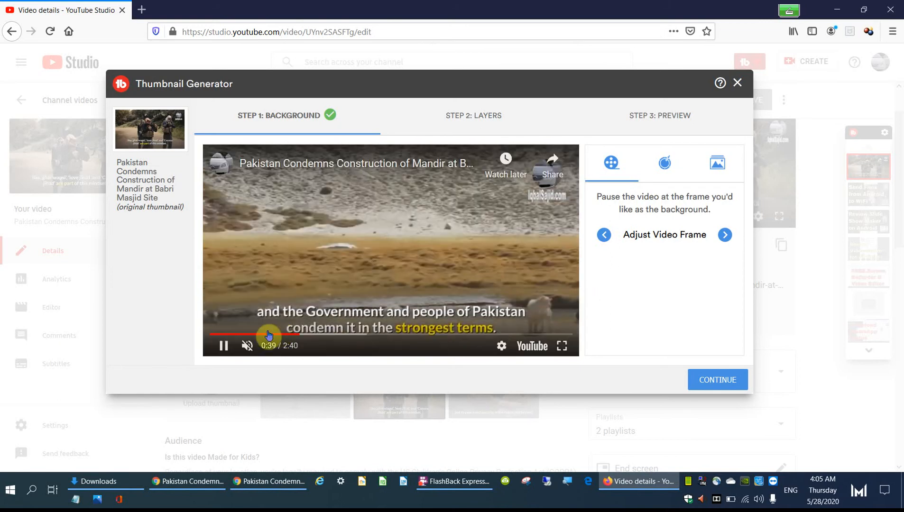
left_click(317, 338)
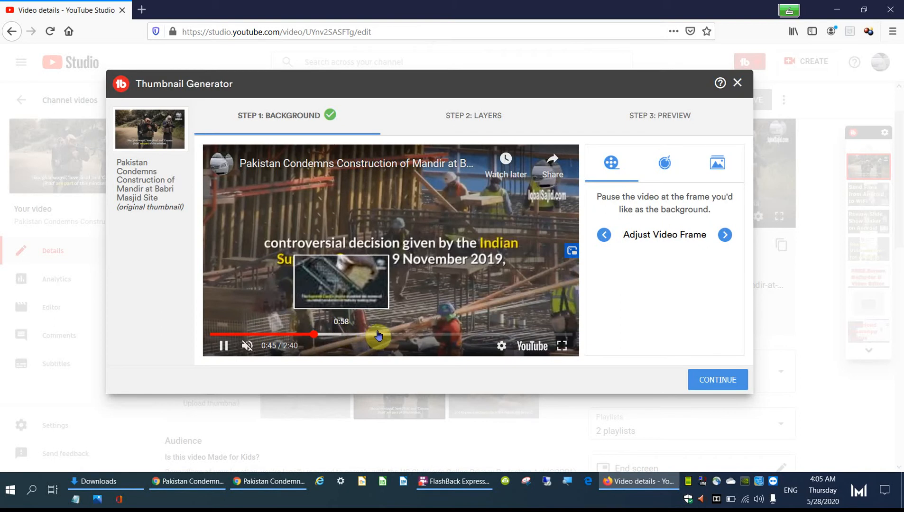
left_click(378, 335)
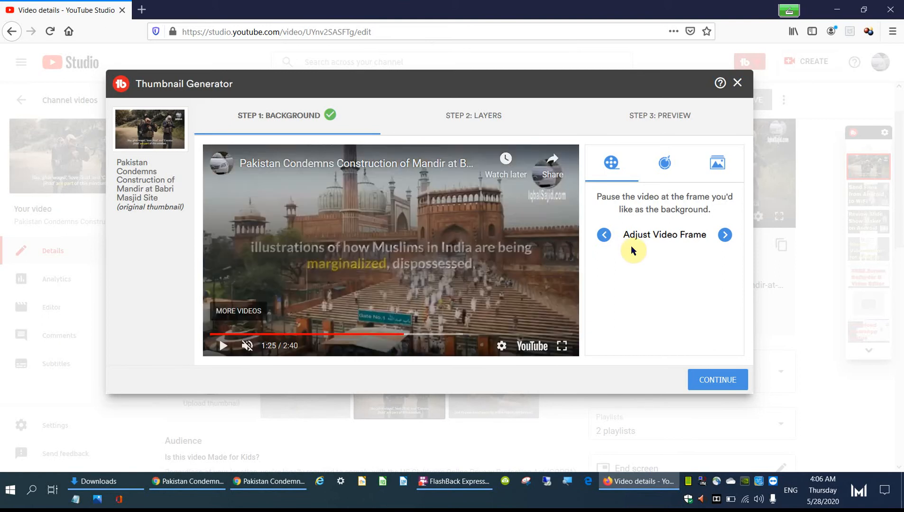
Adjust the video frame to the caption-free mosque view at 1:26 and continue to the layers stage
left_click(725, 235)
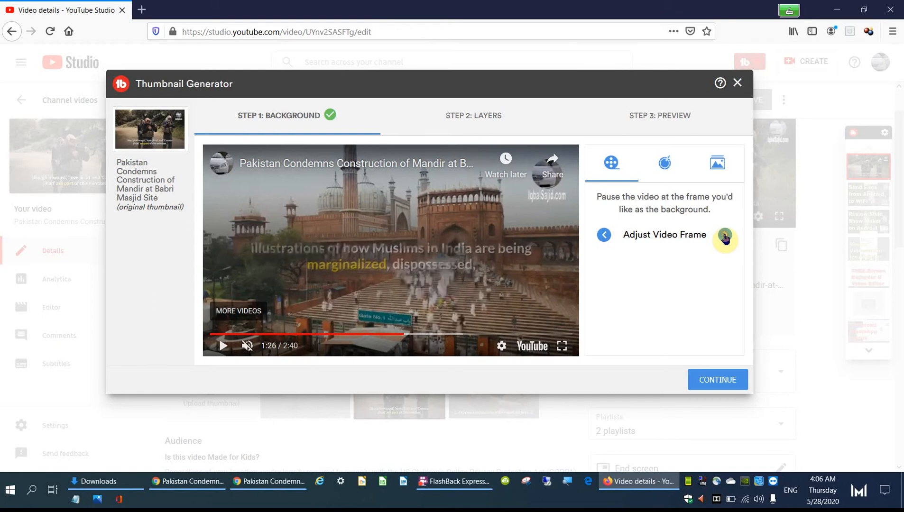
left_click(725, 235)
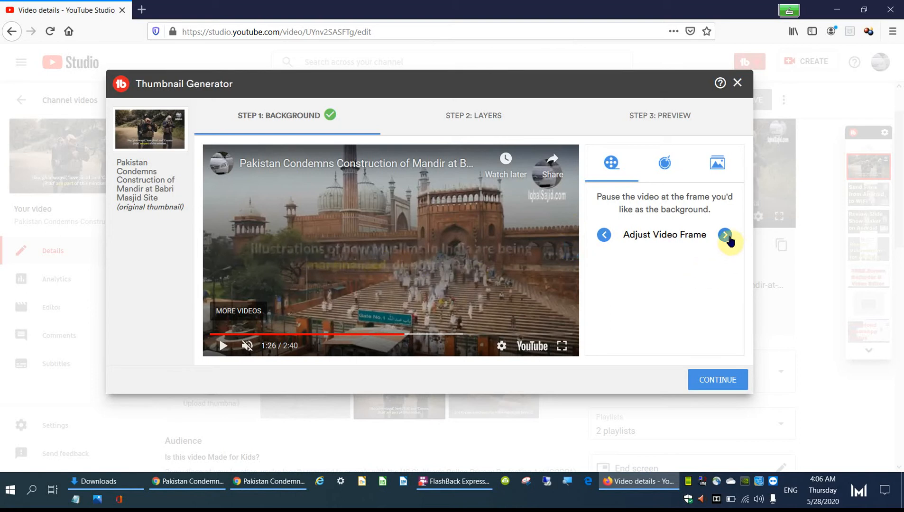
left_click(729, 238)
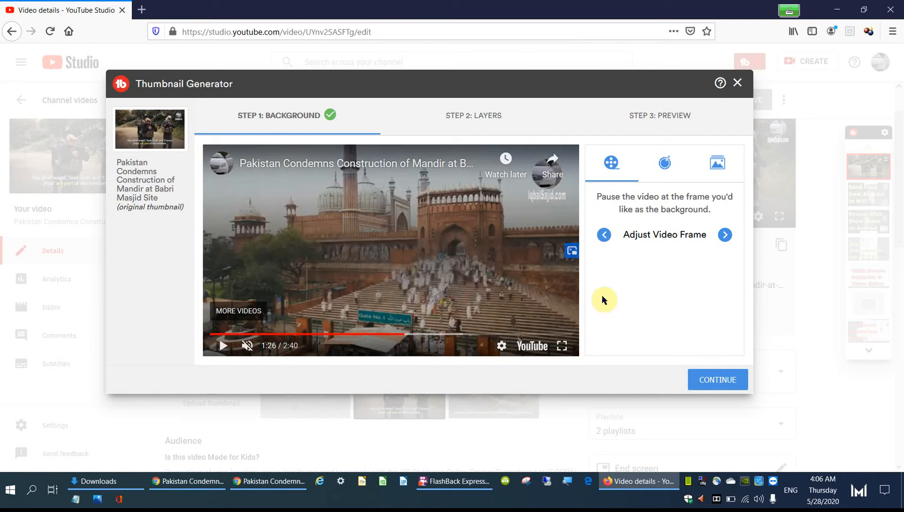
left_click(725, 236)
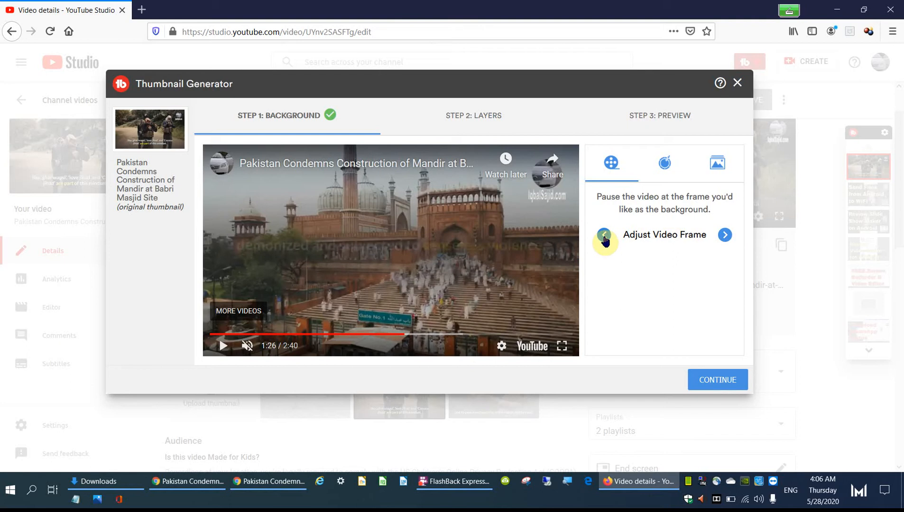
left_click(604, 236)
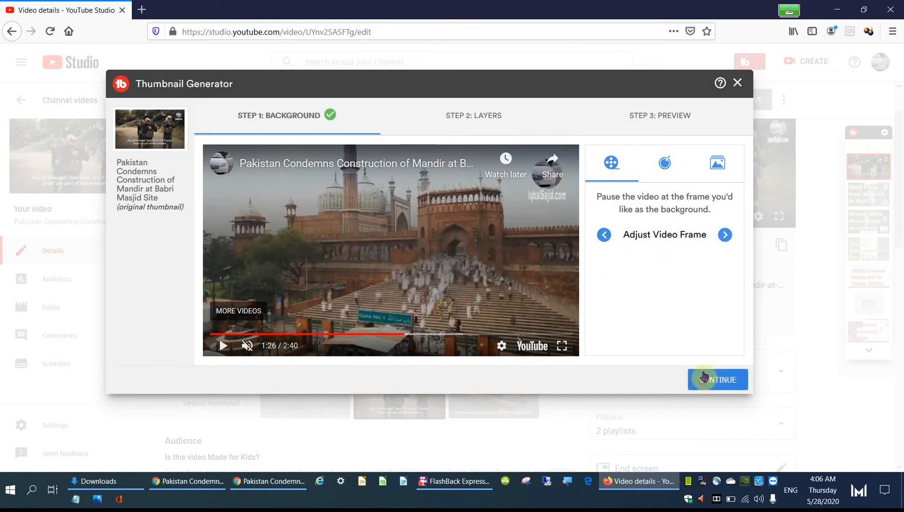
left_click(704, 377)
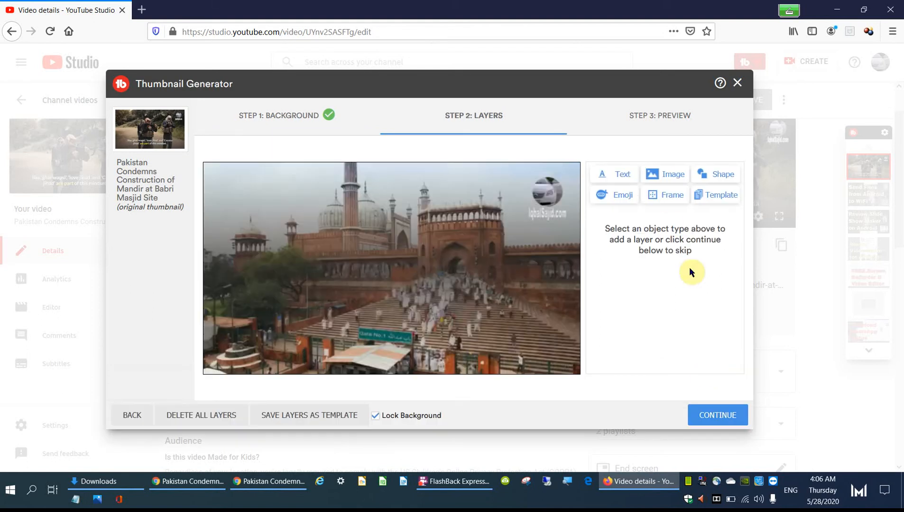
Start a text layer reading "Mandir at Babri Masjid Site"
left_click(613, 176)
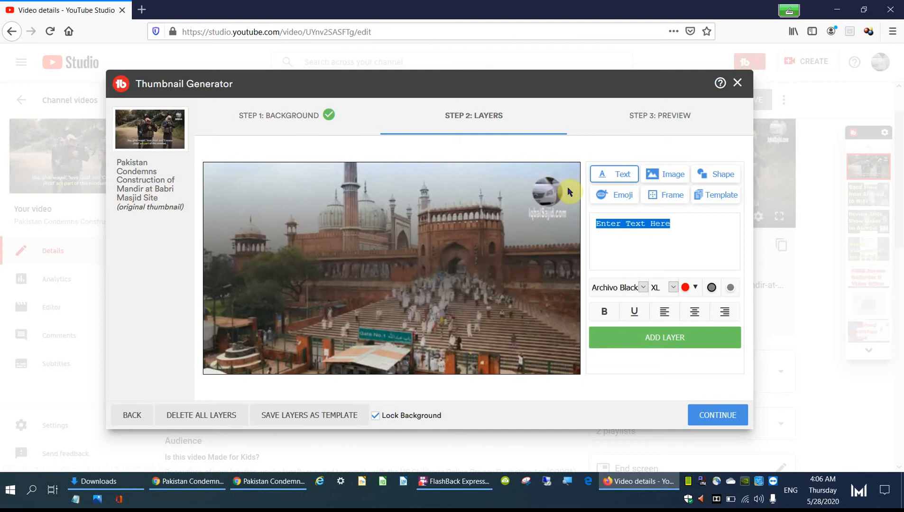
type("Mandir at Babri Mas")
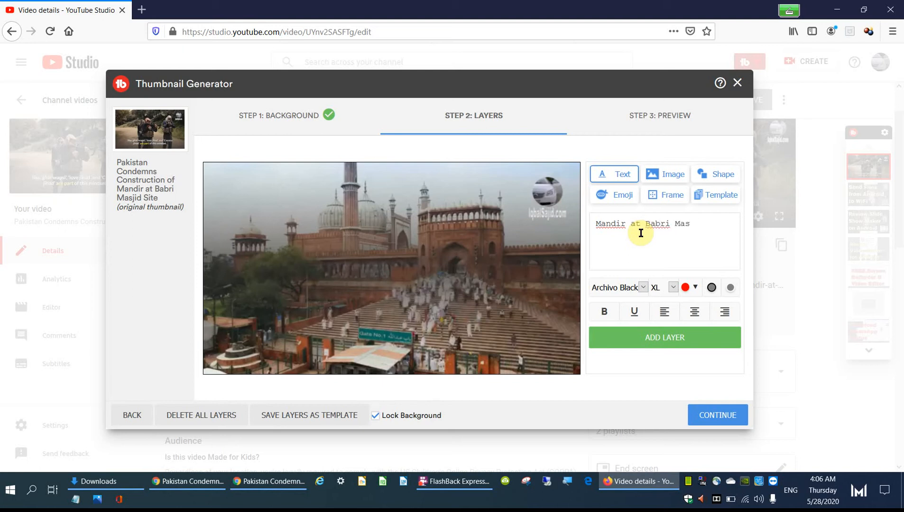
type("d Site")
Set the text color to the light yellow #f7f277
left_click(696, 290)
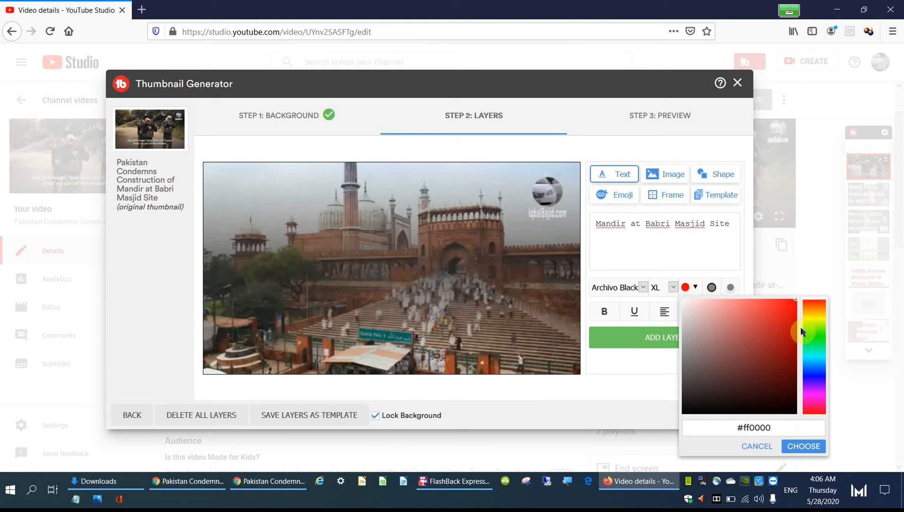
left_click(817, 316)
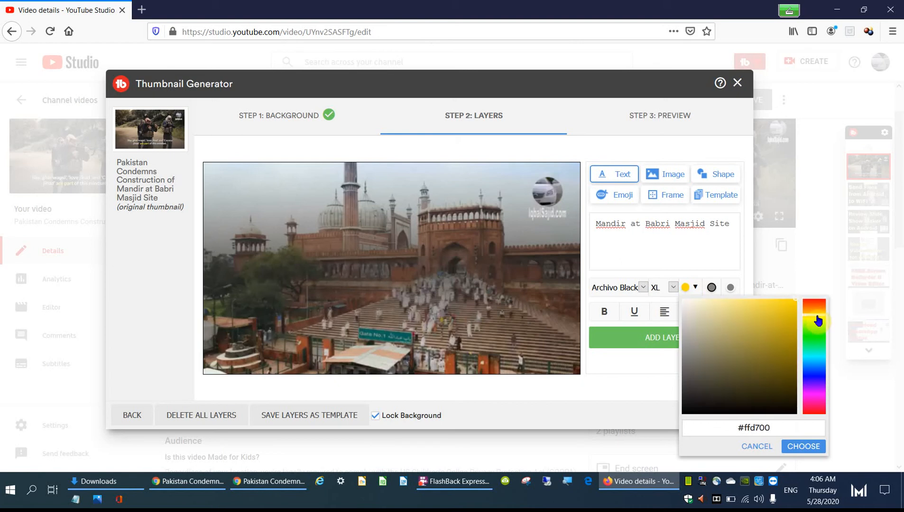
left_click(817, 318)
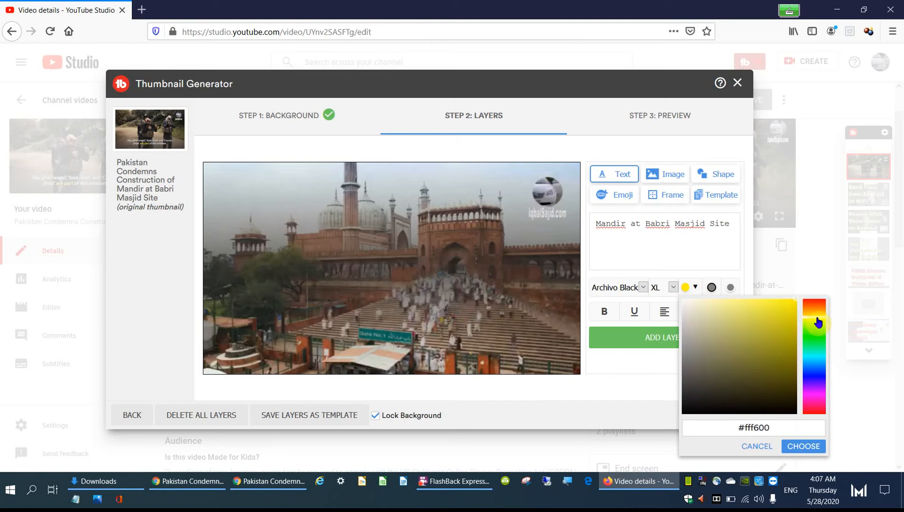
left_click(817, 316)
left_click(817, 316)
left_click(817, 322)
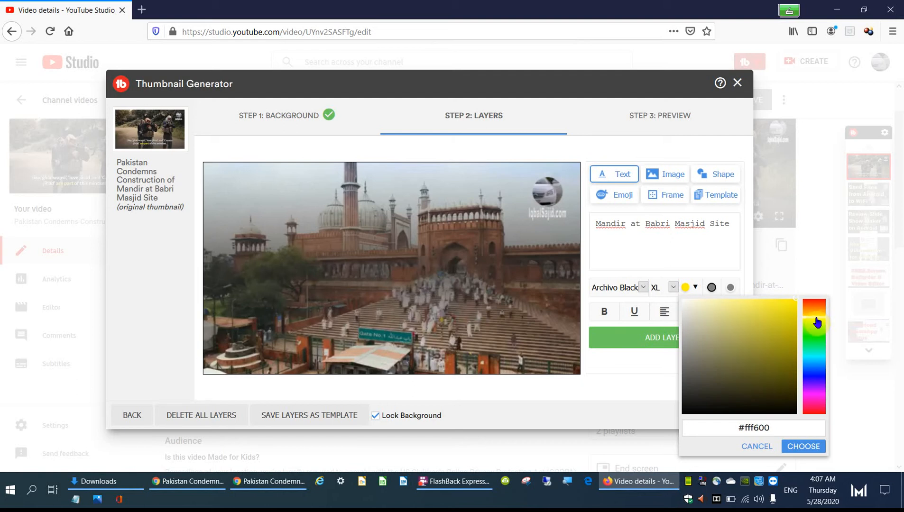
left_click(743, 307)
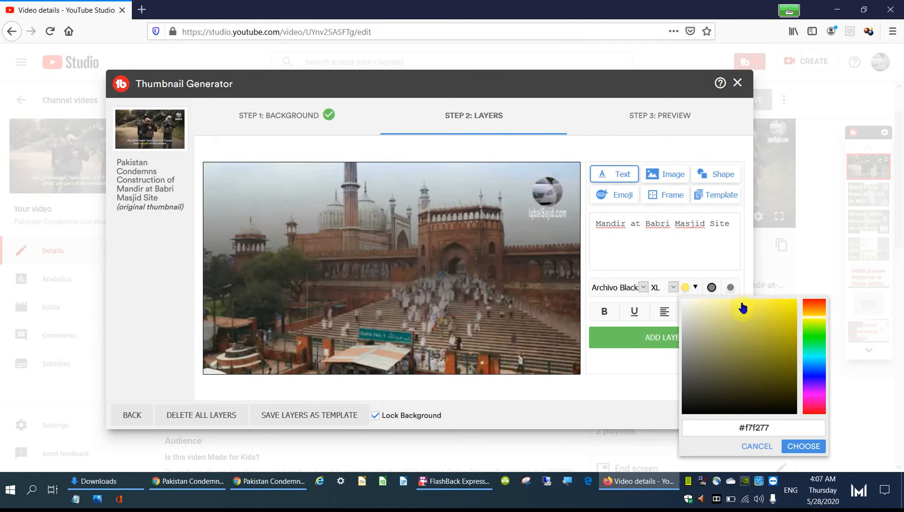
left_click(804, 446)
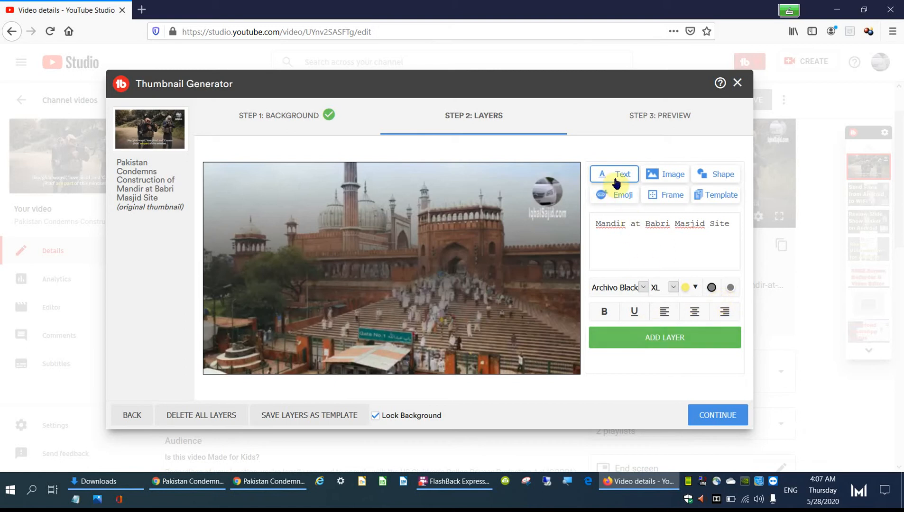
Add the text layer to the thumbnail and give its lettering a dark outline
left_click(649, 342)
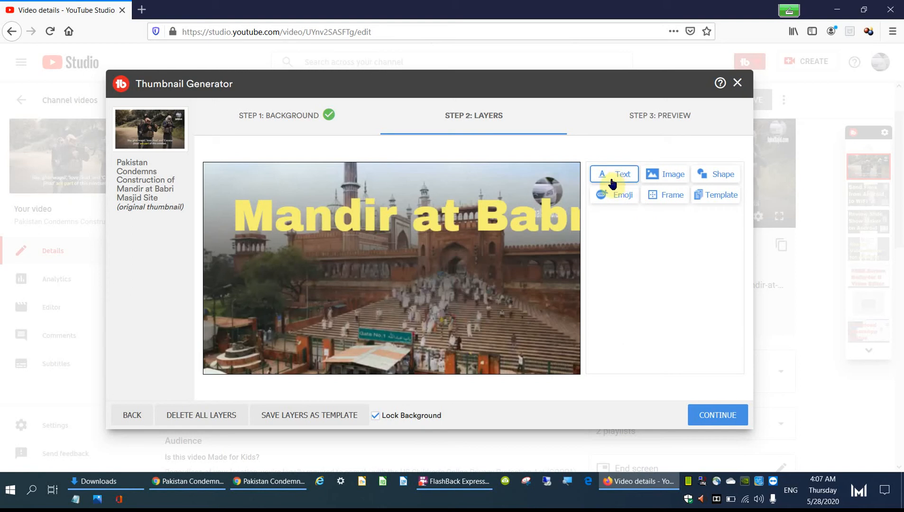
left_click(494, 215)
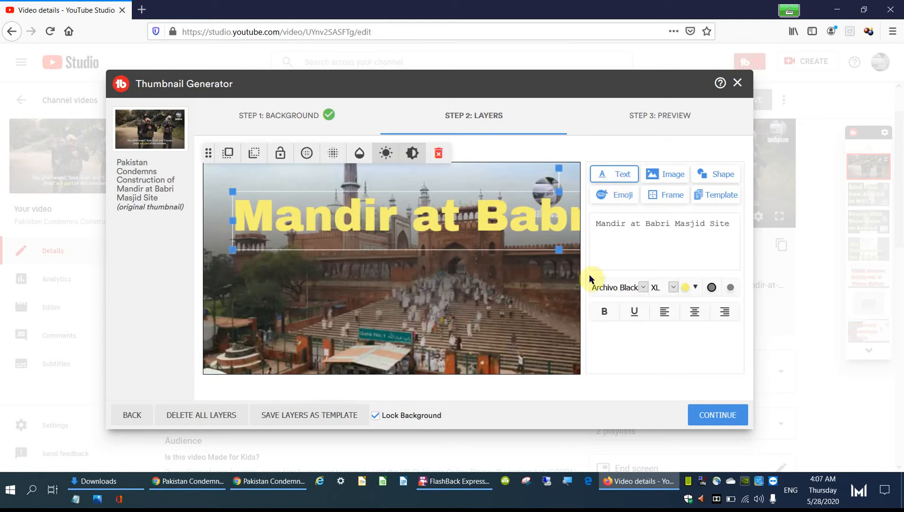
left_click(713, 288)
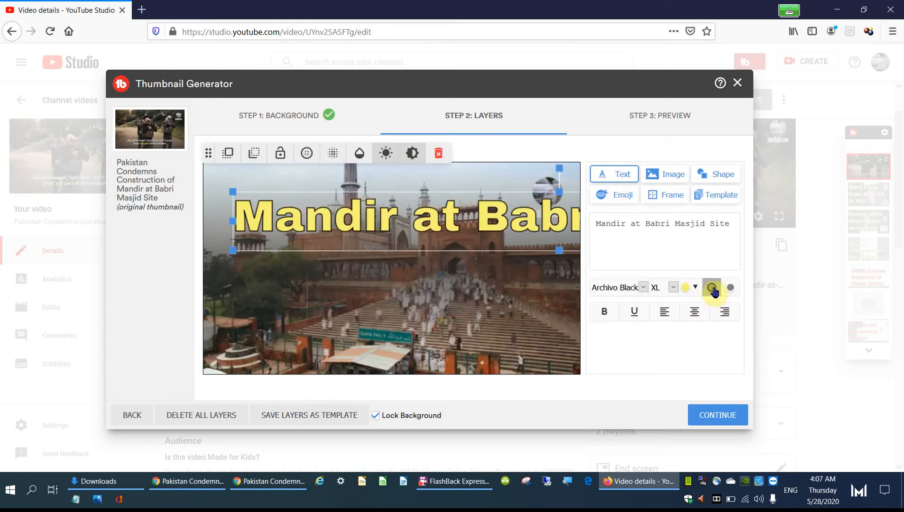
Break the text into the lines "Mandir at", "Babri Masjid" and "Site", and move it to the image's upper-left corner
left_click(645, 226)
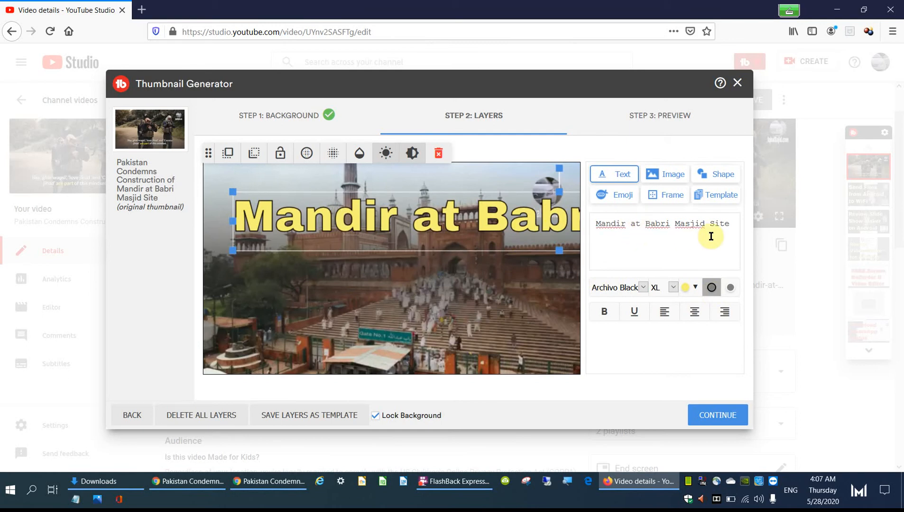
key("Return")
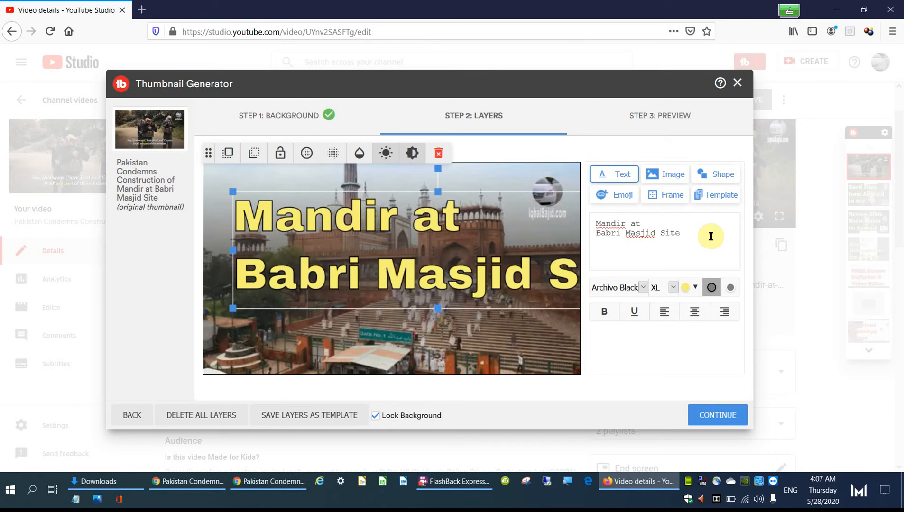
left_click_drag(454, 194, 427, 175)
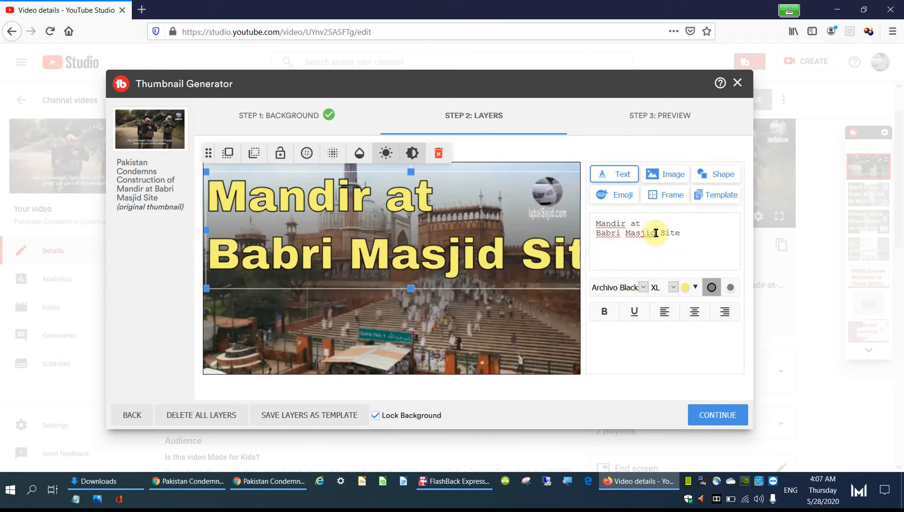
key("Return")
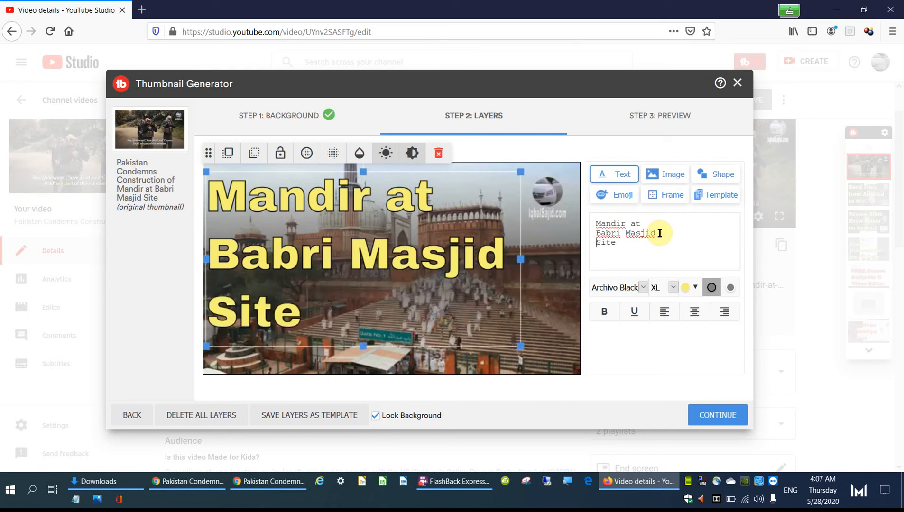
Enlarge the three-line text layer so that it nearly fills the thumbnail image
left_click(522, 354)
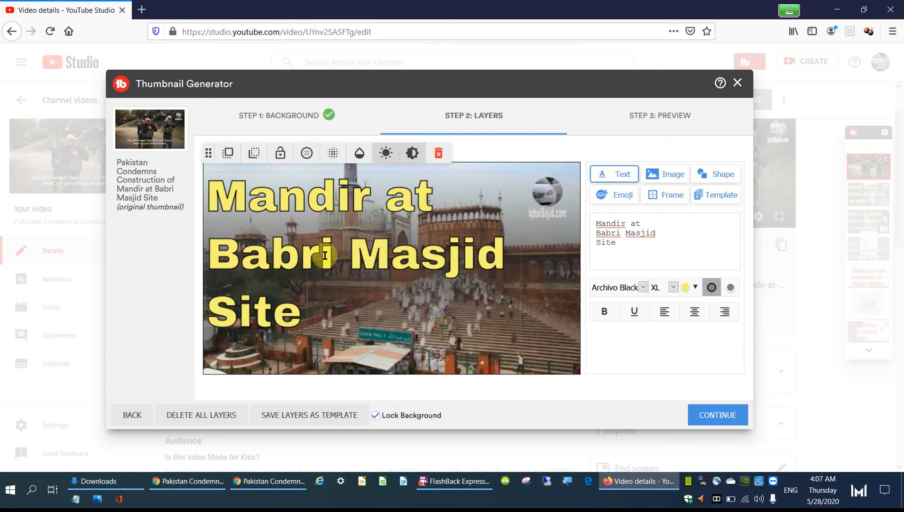
left_click(318, 191)
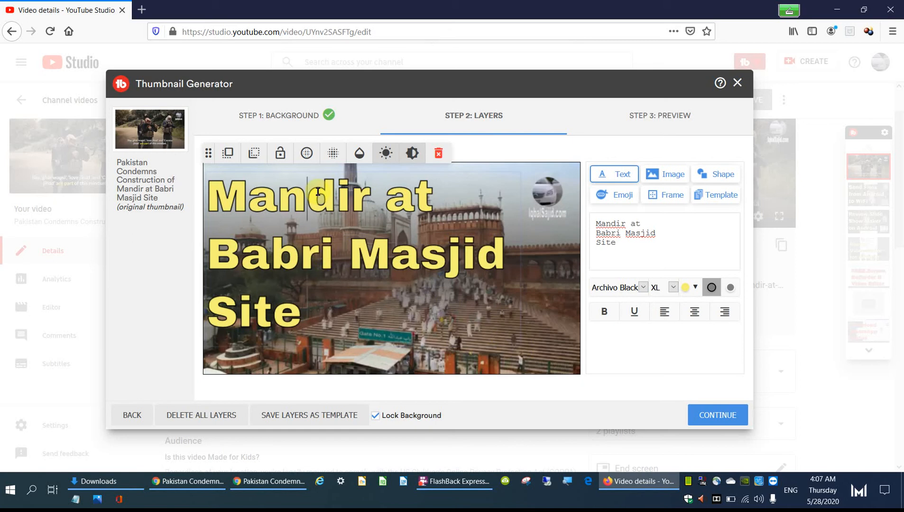
left_click(541, 334)
left_click(449, 275)
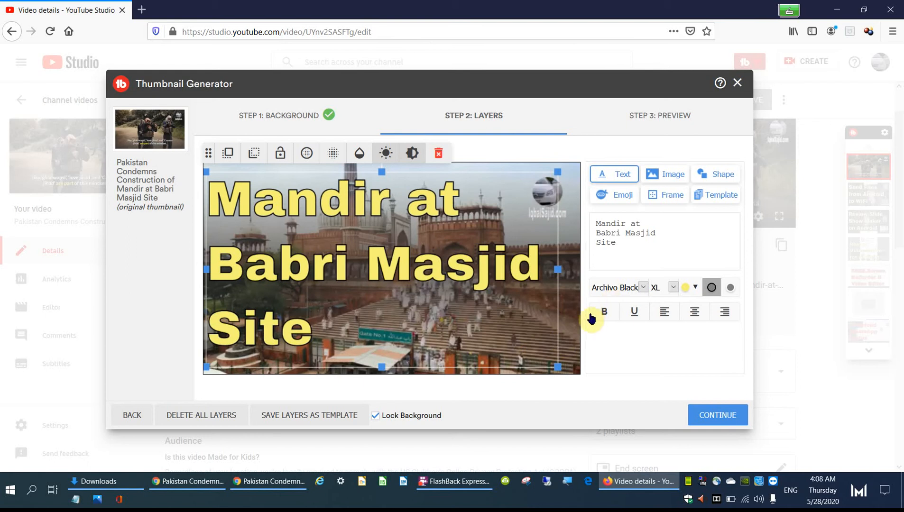
Look through the emoji, custom image, stock image and shape options available for thumbnail layers
left_click(622, 203)
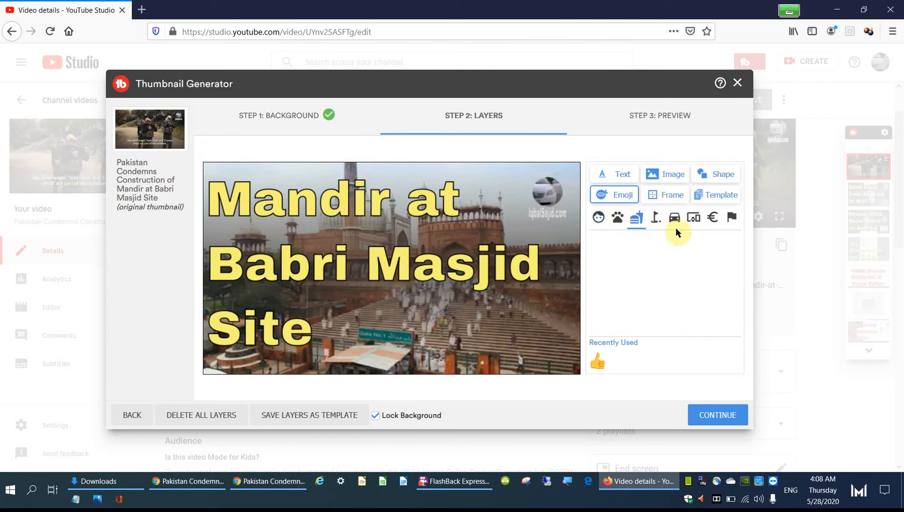
left_click(652, 178)
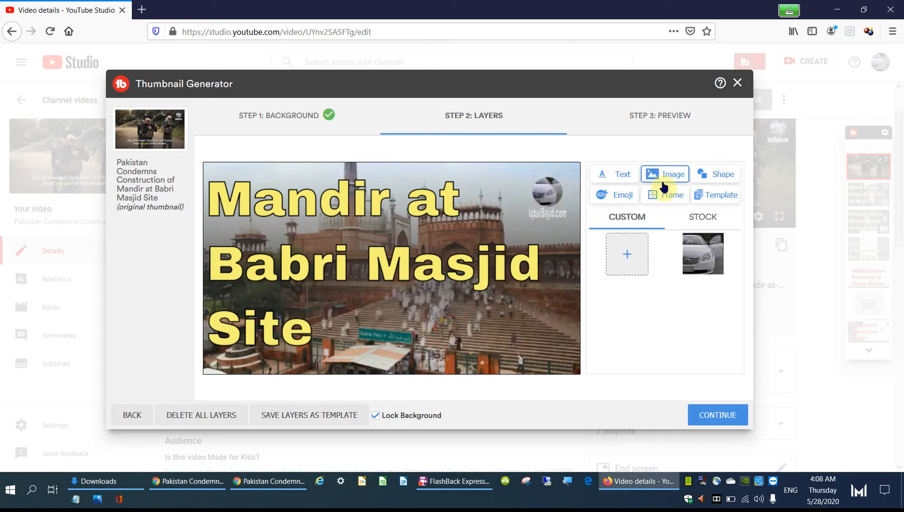
left_click(707, 222)
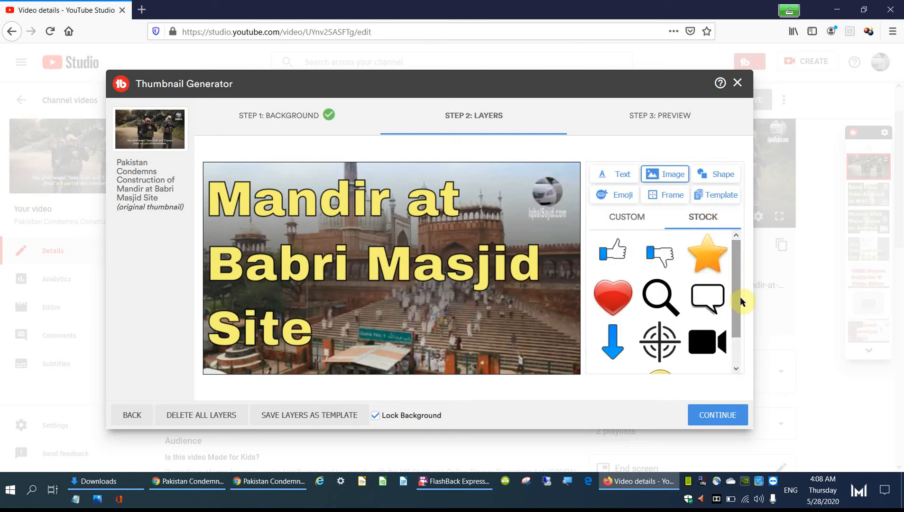
scroll(739, 292, "down", 1)
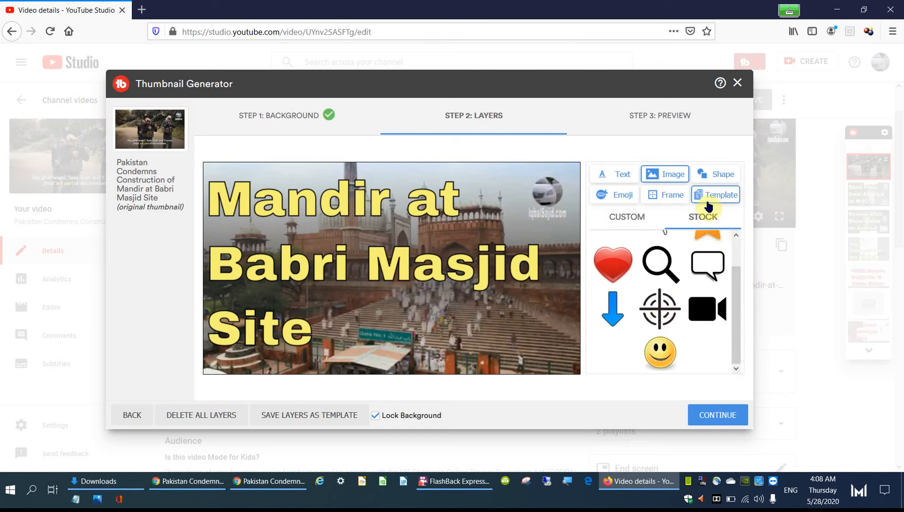
left_click(719, 178)
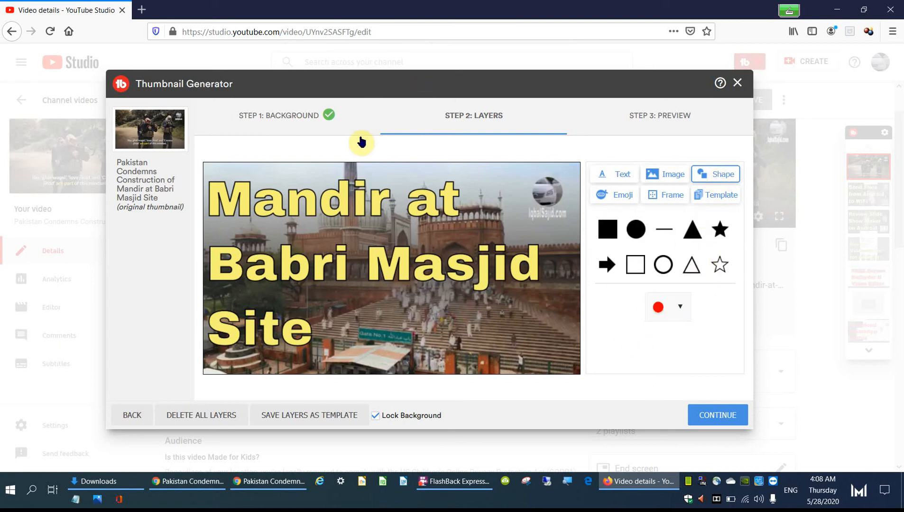
Continue to the thumbnail preview and compare the design with competing videos in the YouTube search results
left_click(704, 418)
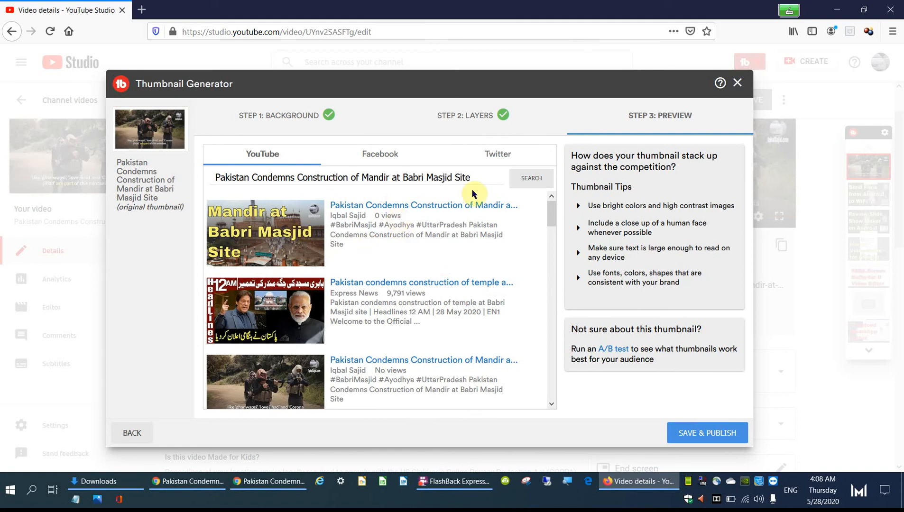
left_click_drag(217, 177, 475, 178)
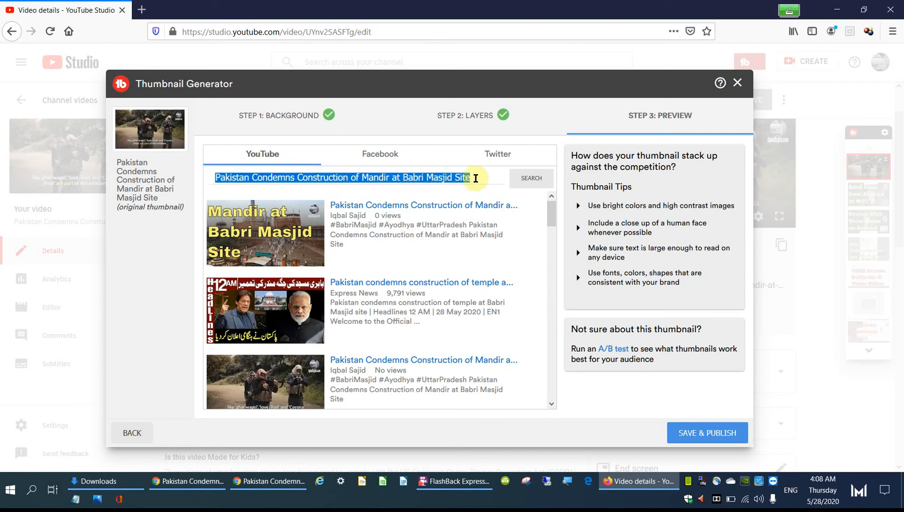
left_click(476, 178)
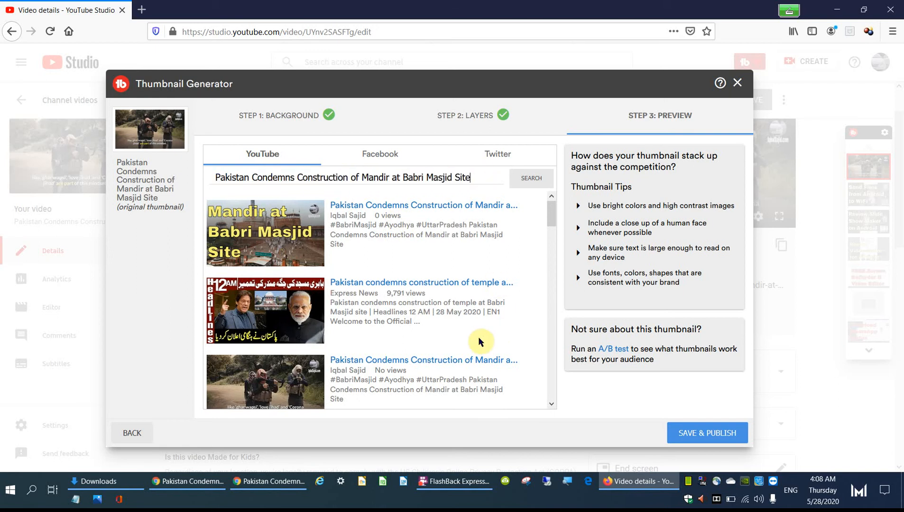
scroll(481, 288, "down", 3)
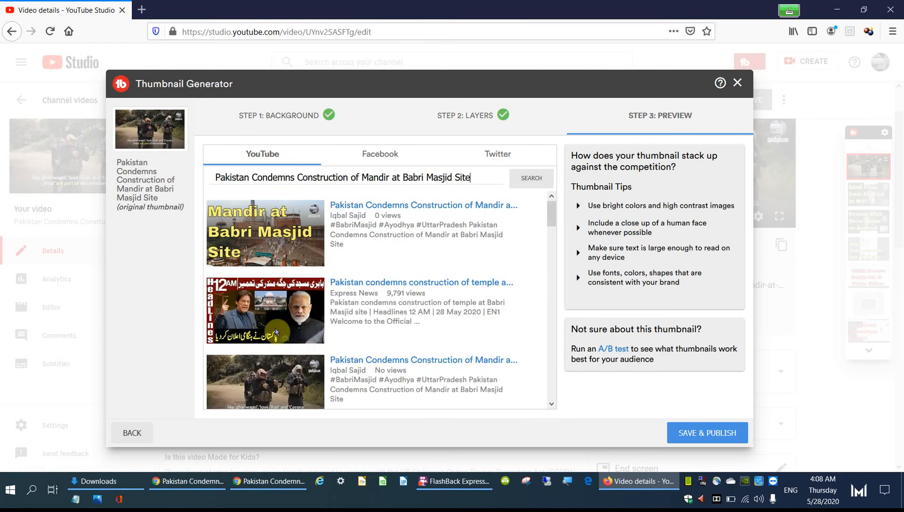
scroll(313, 348, "down", 2)
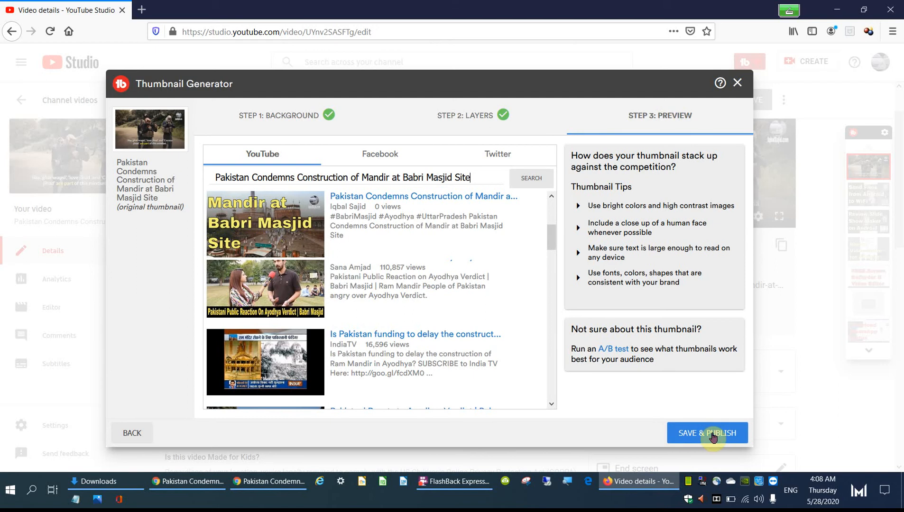
Publish the finished thumbnail to the video and reload the video details page
left_click(712, 437)
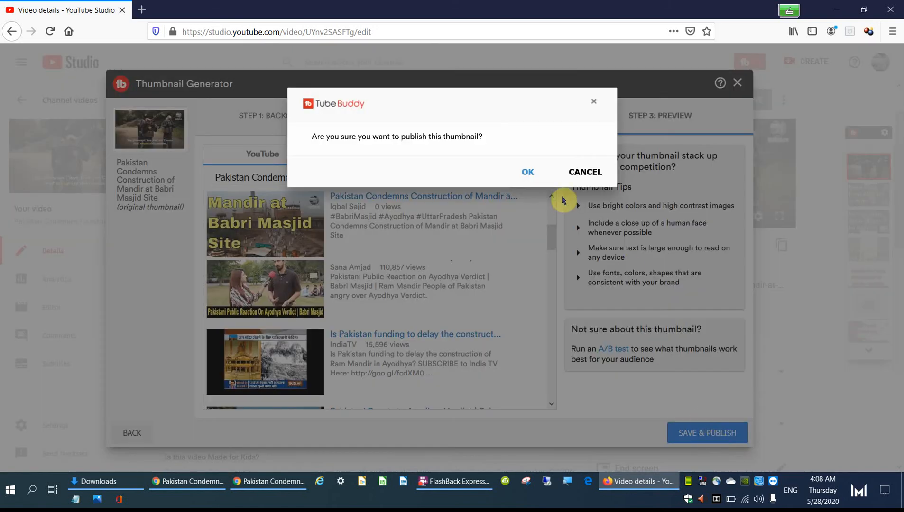
key("Return")
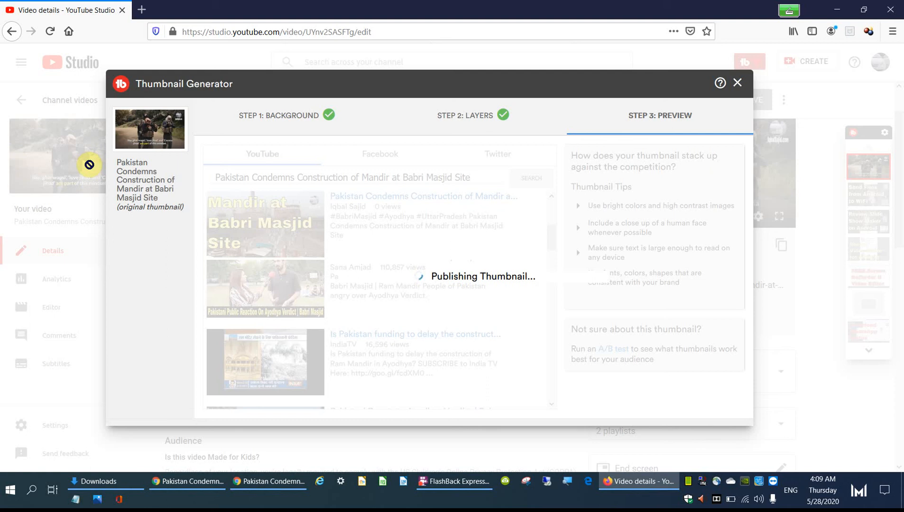
left_click_drag(477, 72, 484, 31)
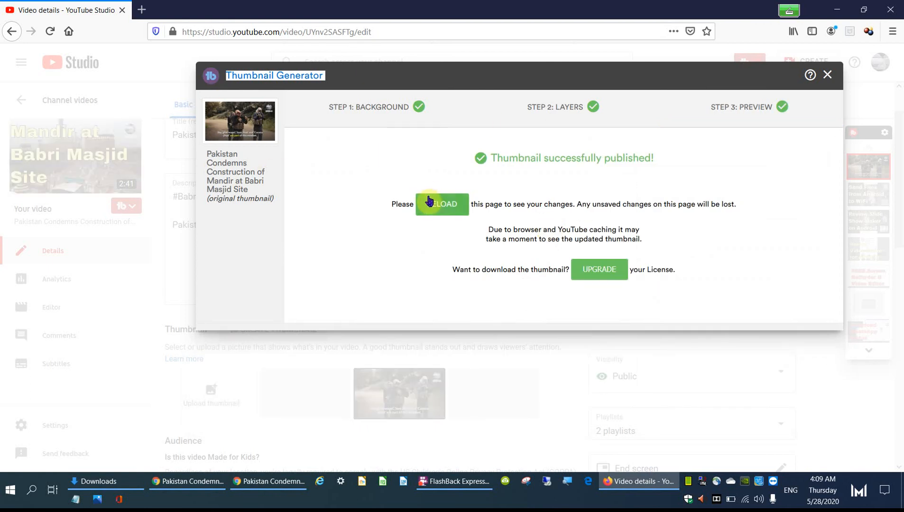
left_click(441, 211)
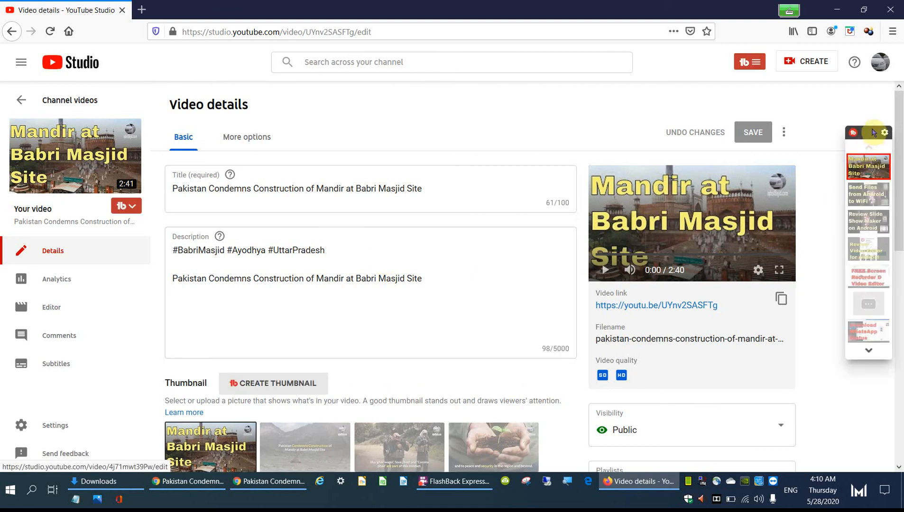
Add the recommended tags "hindi news", "ayodhya case" and "breaking news" to the video and save the changes
scroll(444, 263, "down", 6)
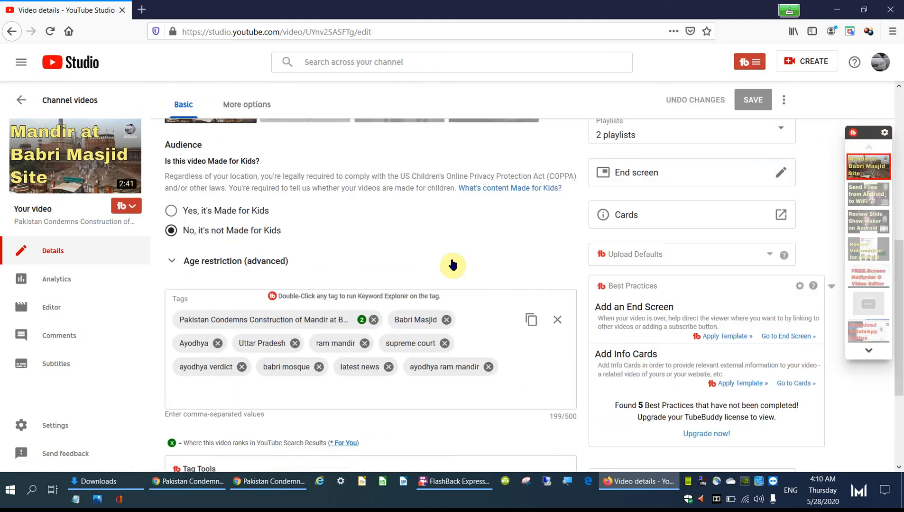
scroll(453, 258, "down", 3)
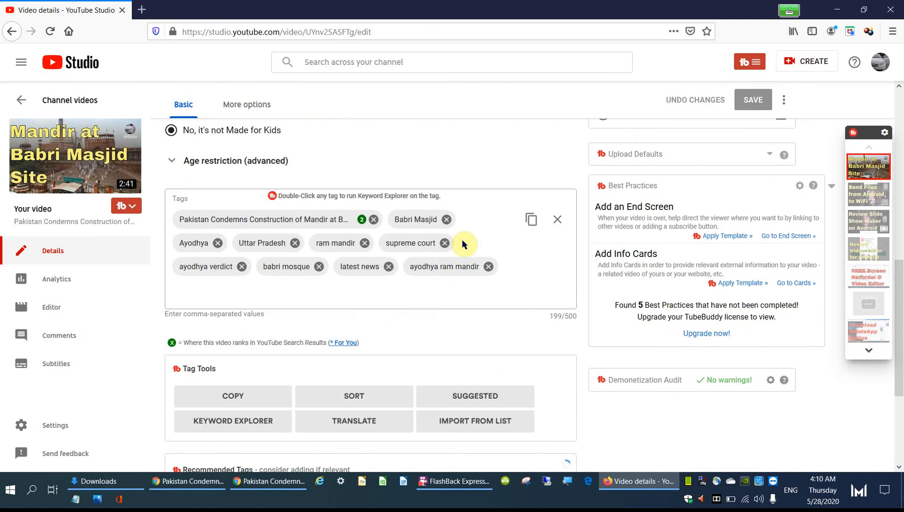
scroll(461, 243, "up", 1)
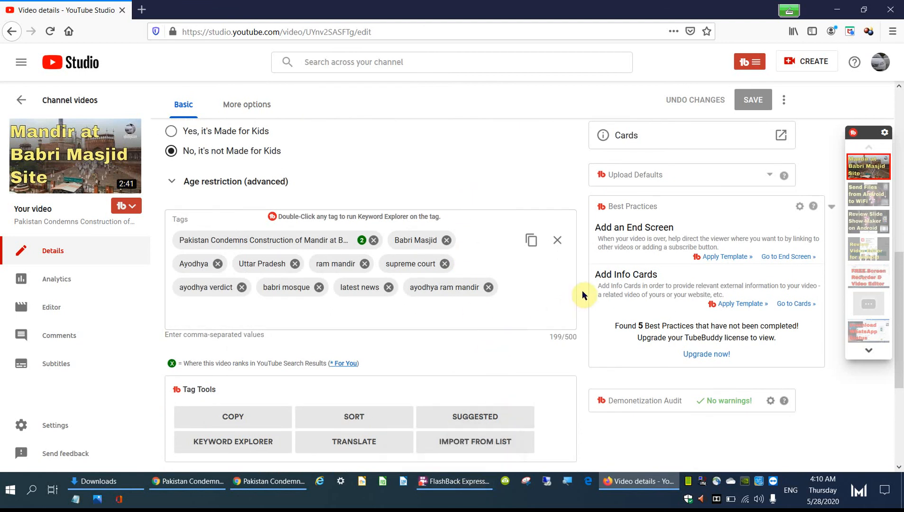
scroll(582, 291, "down", 3)
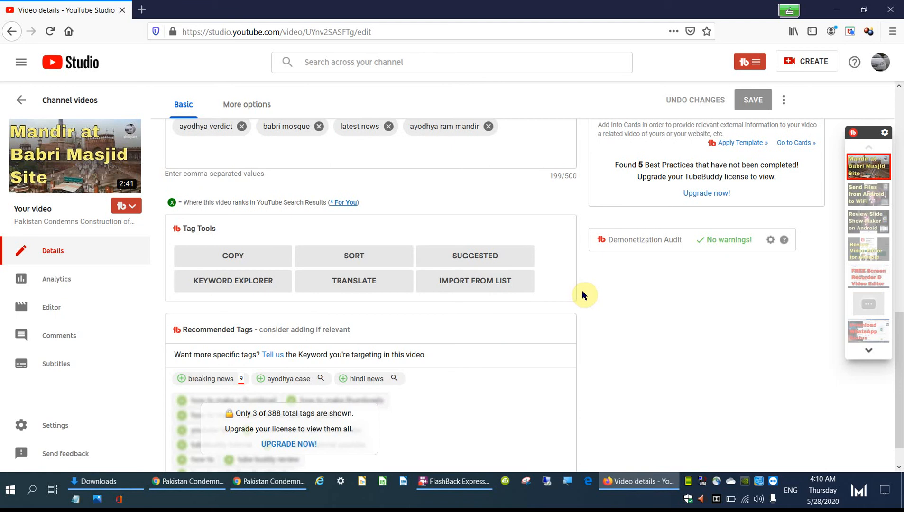
left_click(343, 378)
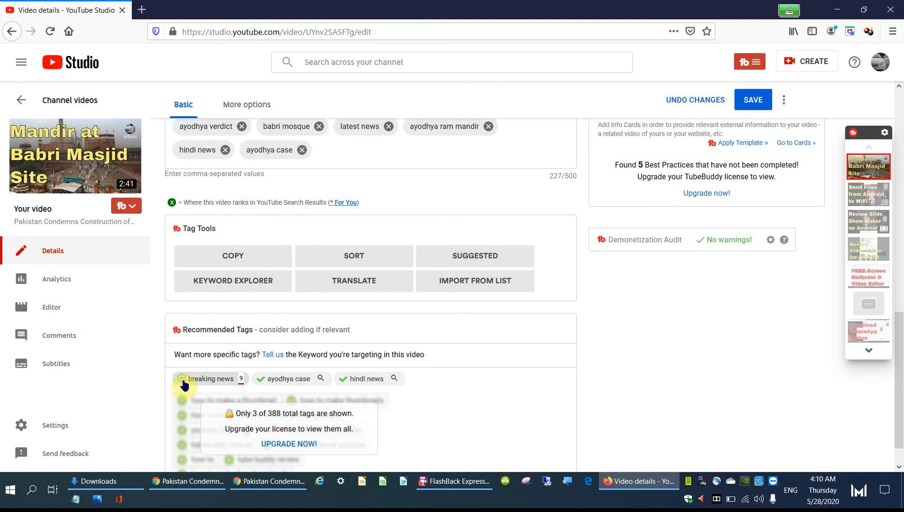
left_click(183, 383)
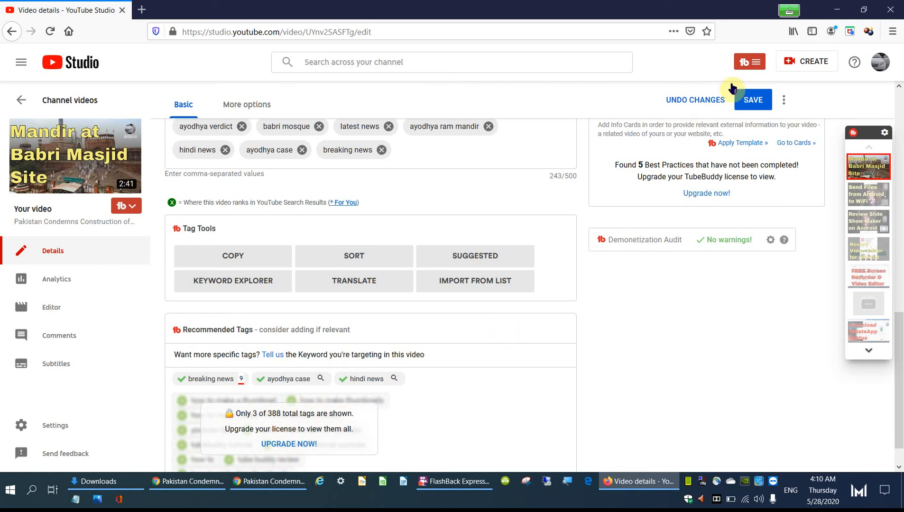
left_click(749, 100)
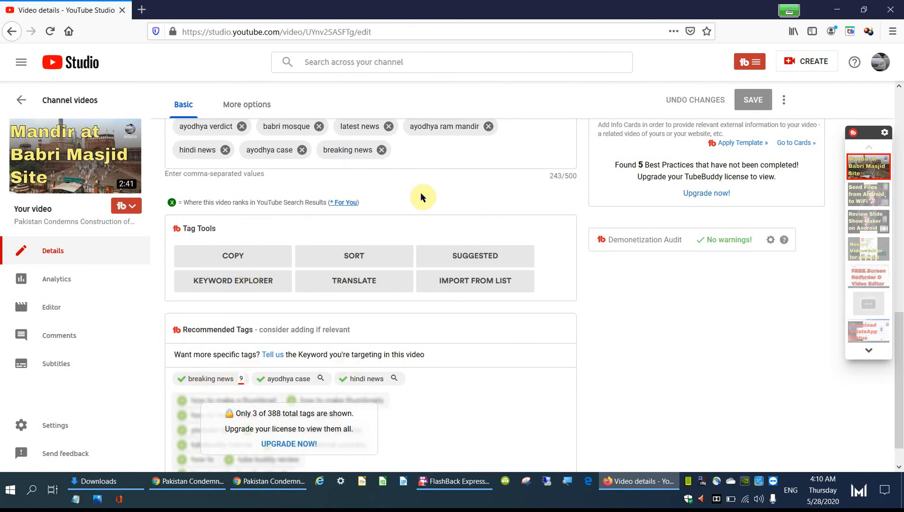
scroll(447, 191, "up", 1)
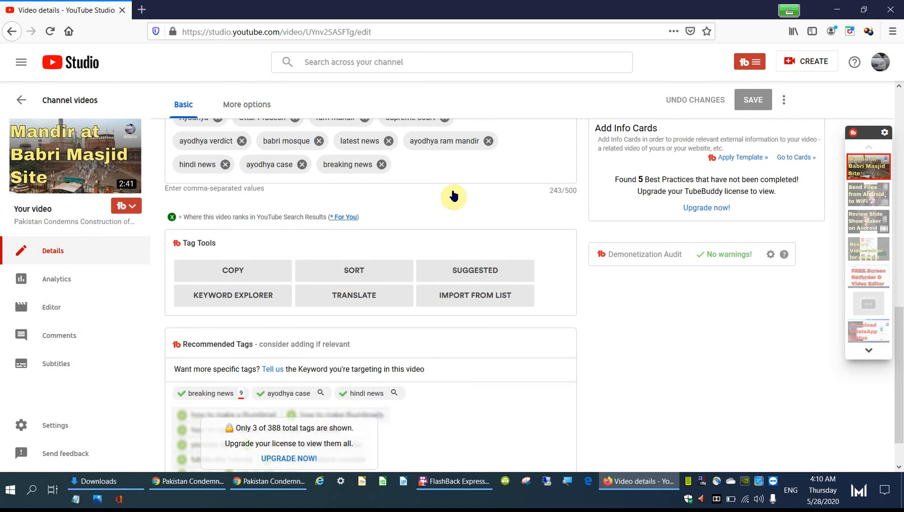
scroll(427, 209, "up", 10)
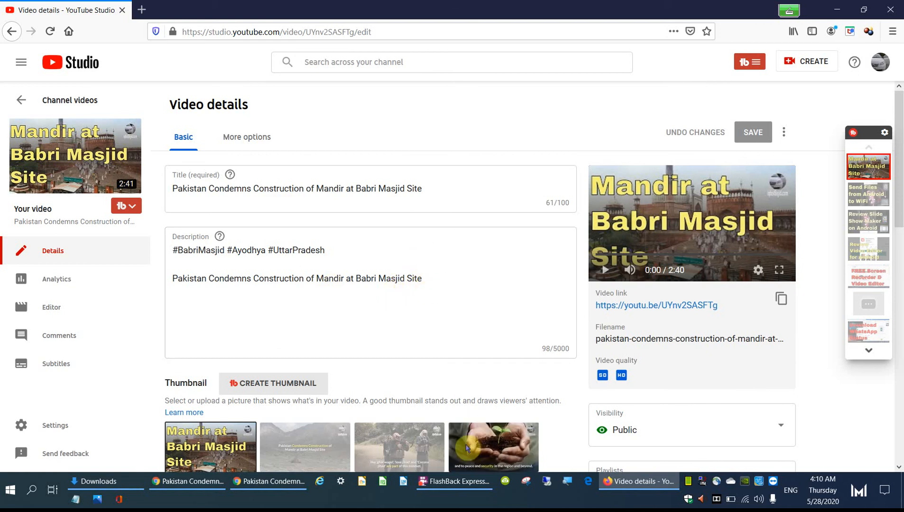
left_click(462, 482)
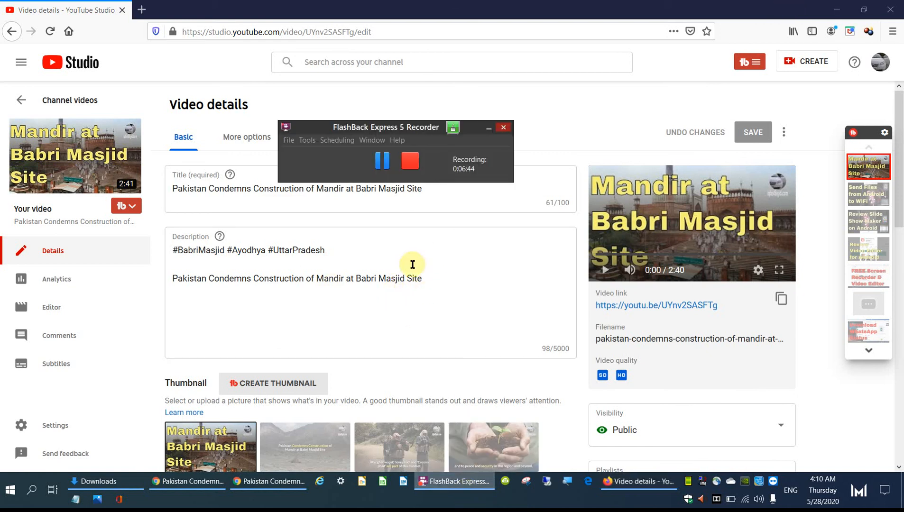